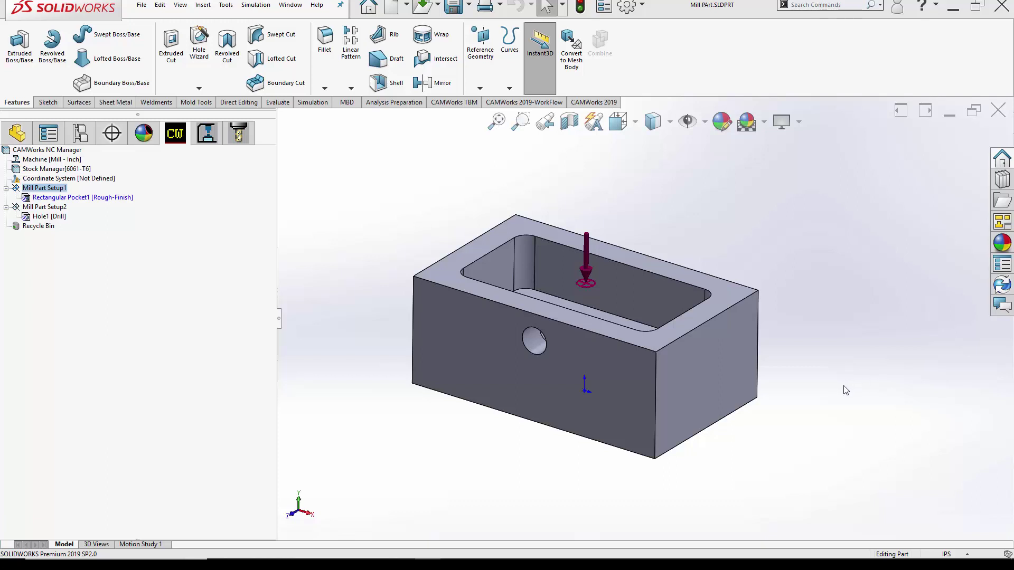
Select Mill Part Setup2 and orbit the block so the side-hole face points front.
click(48, 207)
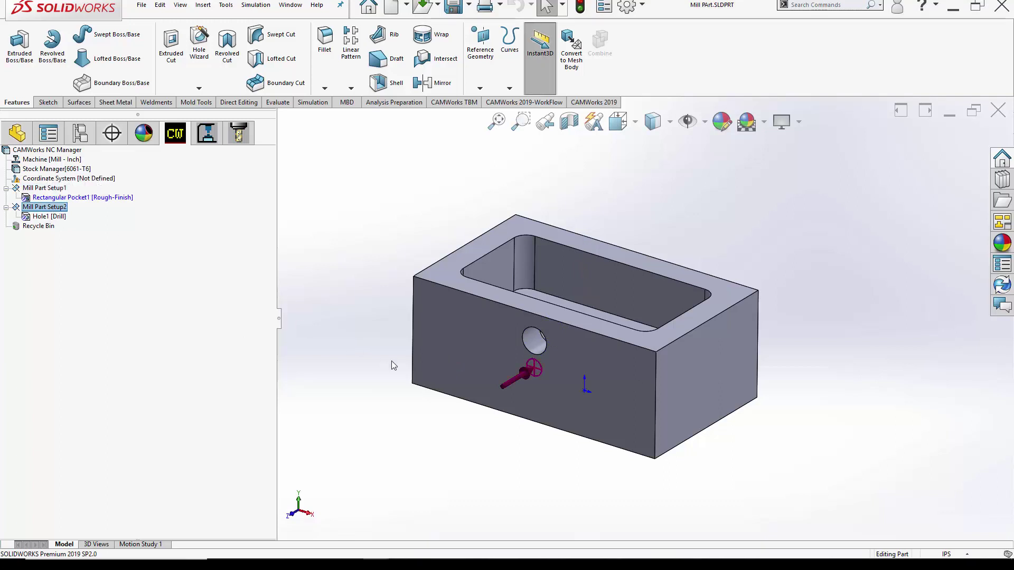
mouse_move(394, 432)
middle_down()
mouse_move(438, 301)
mouse_move(439, 176)
mouse_move(425, 153)
mouse_move(404, 145)
mouse_move(414, 148)
middle_up()
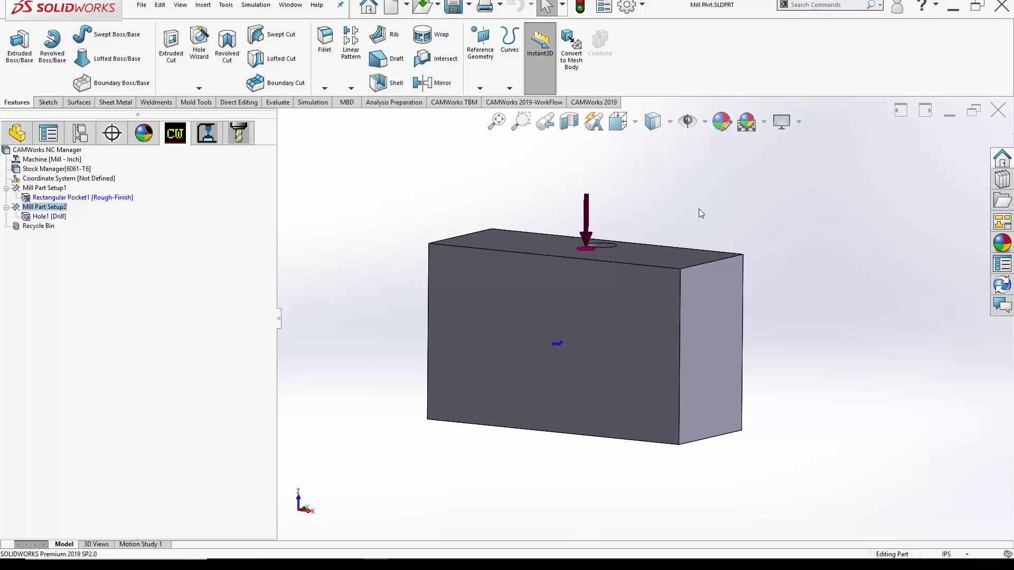
Review the mill operations and Setup1 axes from above, then switch to Turn Part.
click(210, 140)
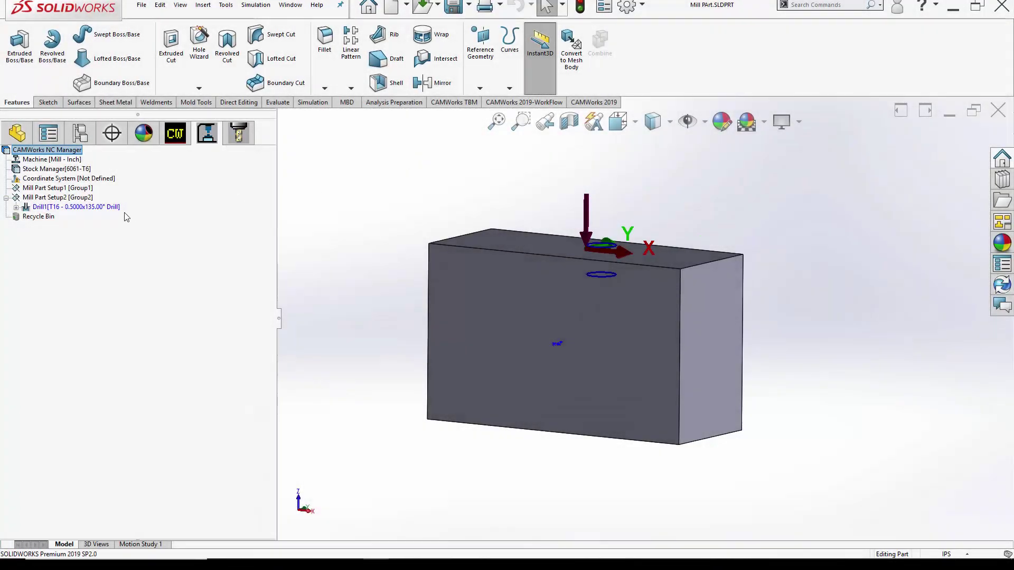
click(88, 190)
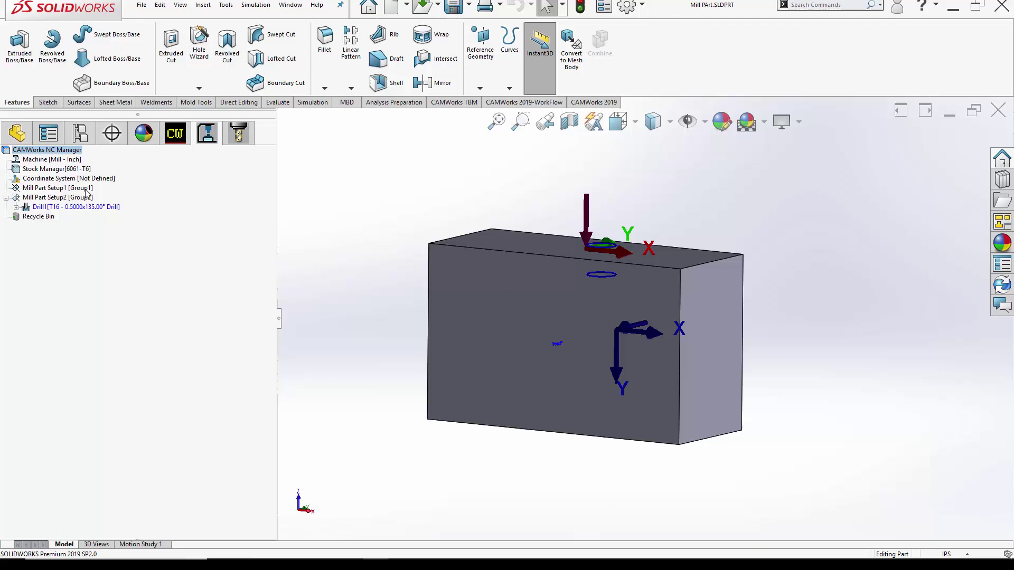
mouse_move(358, 201)
middle_down()
mouse_move(368, 349)
mouse_move(385, 356)
mouse_move(436, 230)
mouse_move(408, 346)
mouse_move(370, 317)
mouse_move(383, 317)
middle_up()
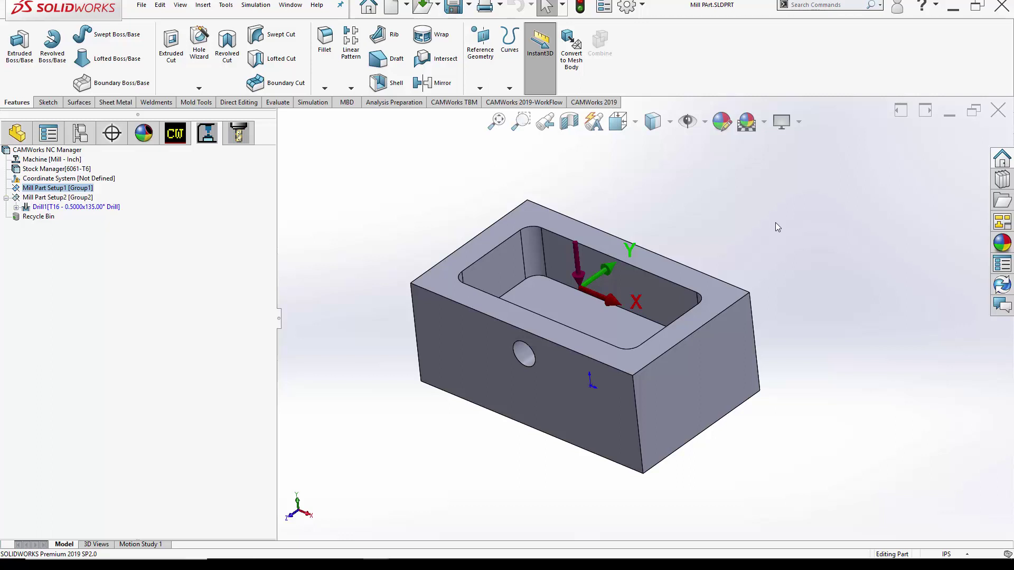
key(ctrl+Tab)
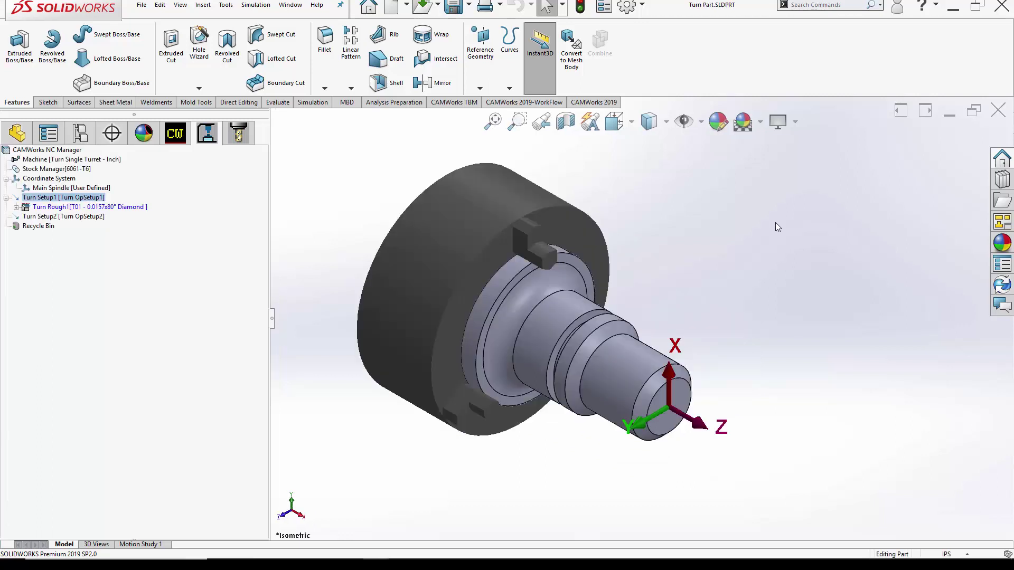
click(177, 136)
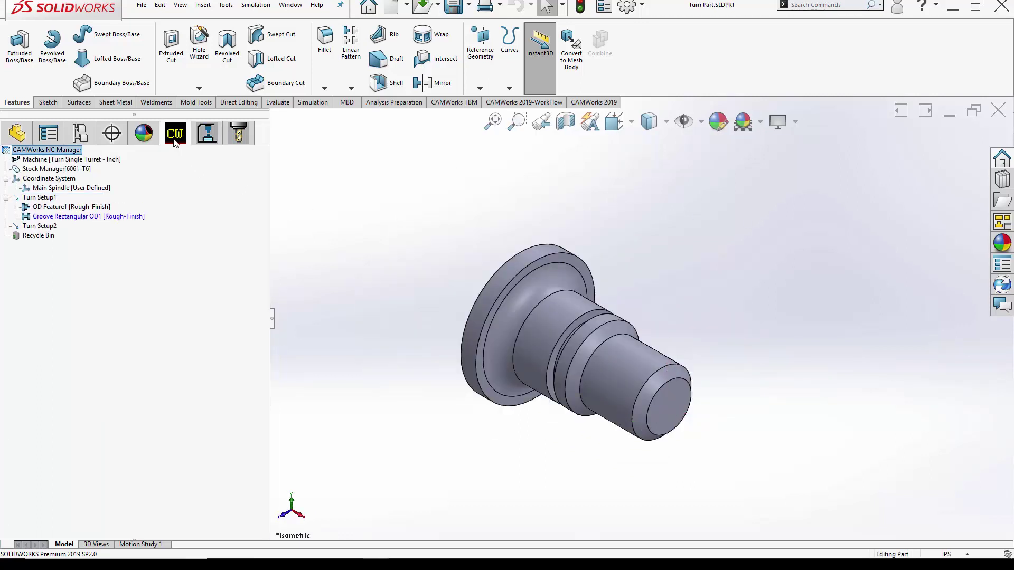
click(39, 198)
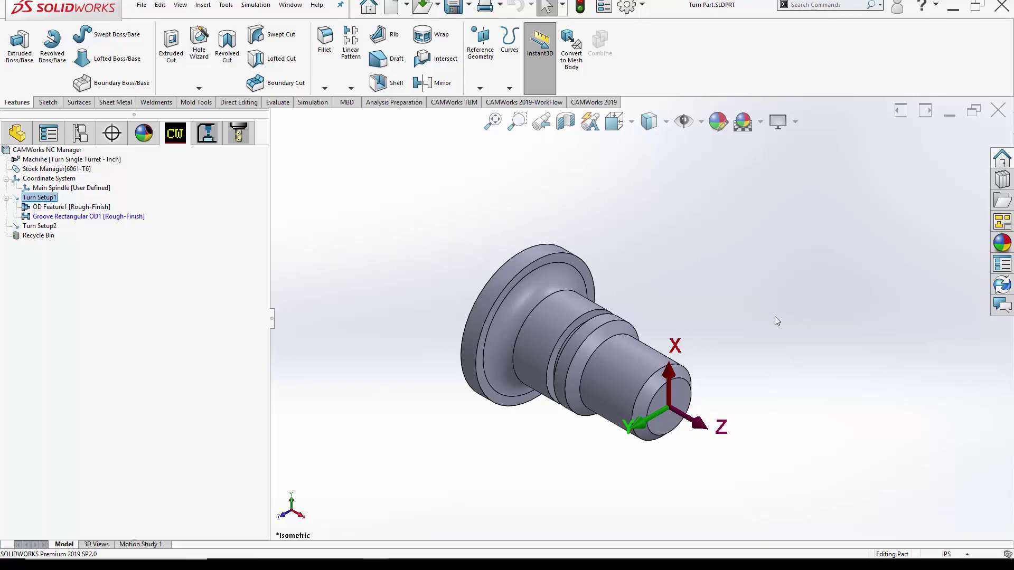
click(38, 225)
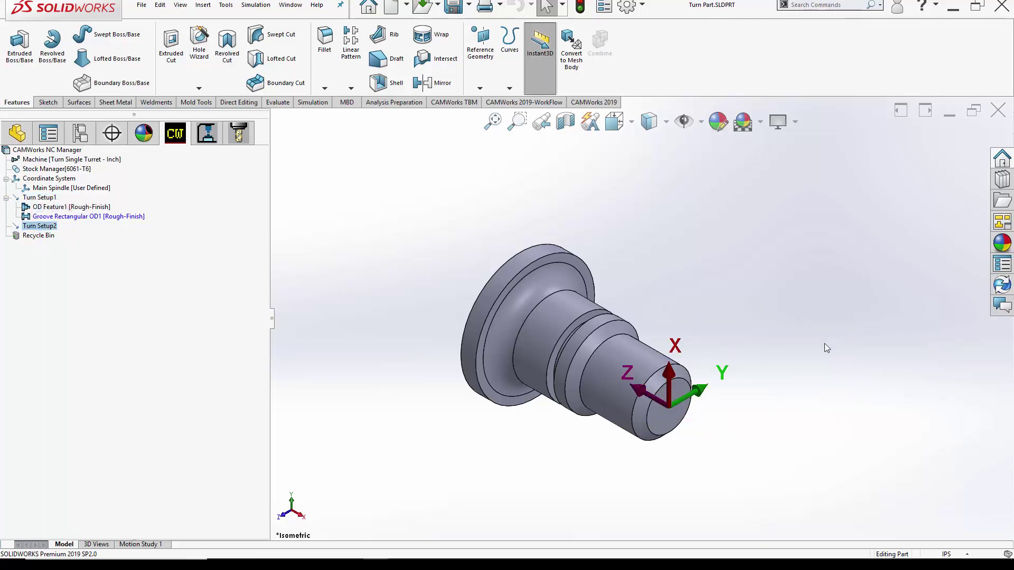
mouse_move(824, 343)
middle_down()
mouse_move(616, 484)
mouse_move(624, 489)
middle_up()
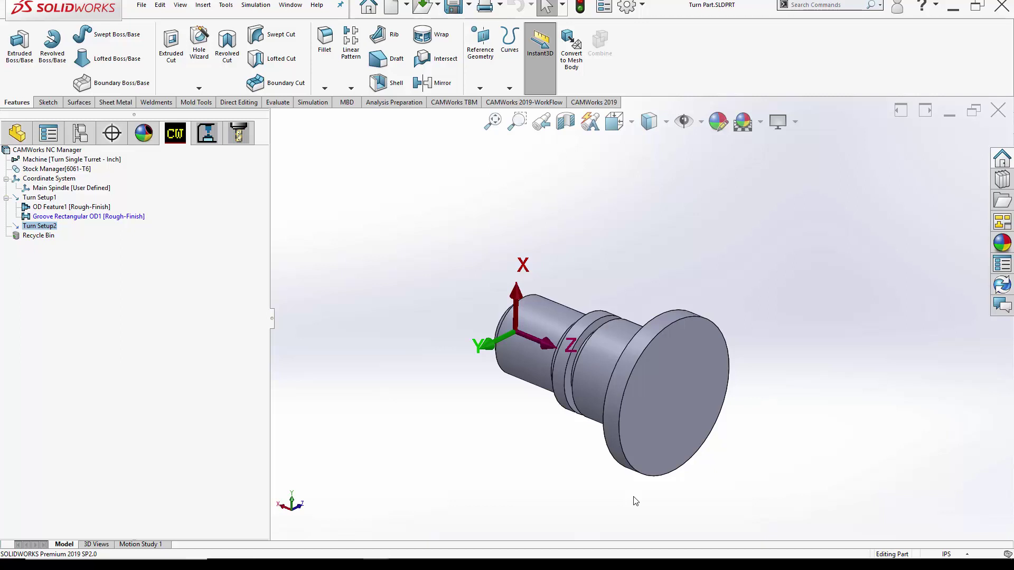
click(207, 140)
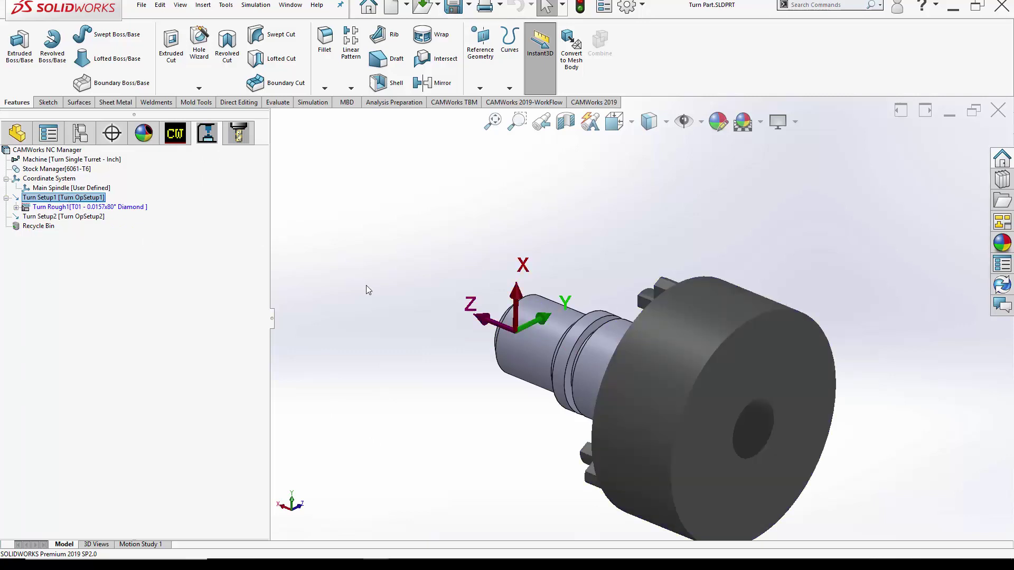
mouse_move(366, 289)
middle_down()
mouse_move(593, 446)
mouse_move(586, 456)
middle_up()
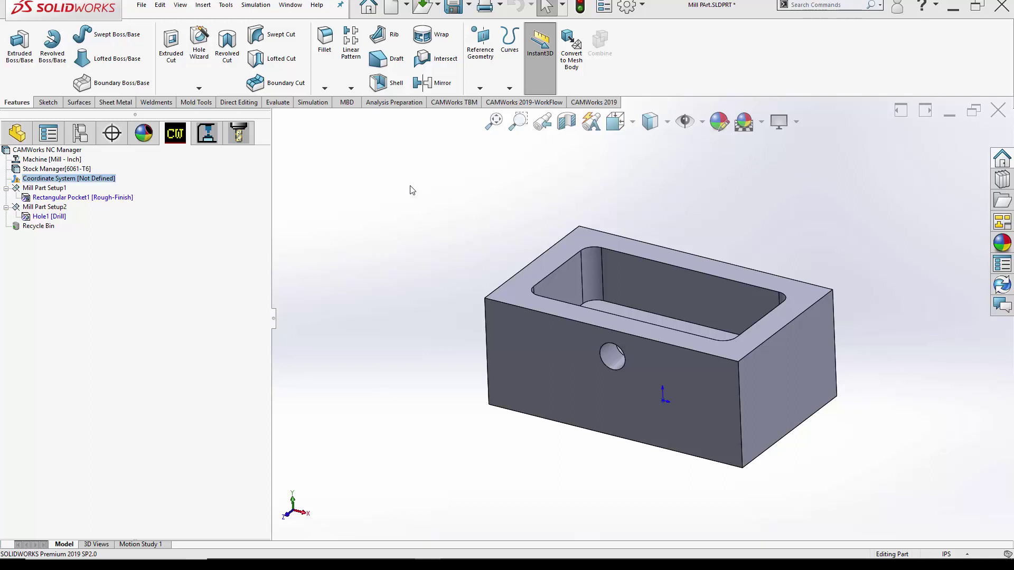
Highlight Rectangular Pocket1 and Hole1 [Drill], then display the 6061-T6 stock around the block.
click(122, 198)
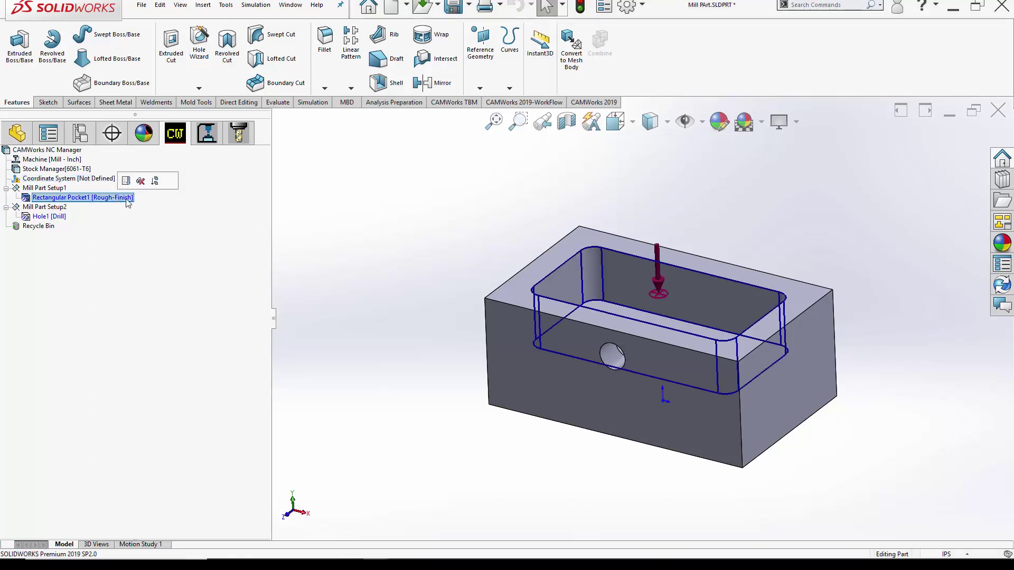
scroll(851, 294, down, 2)
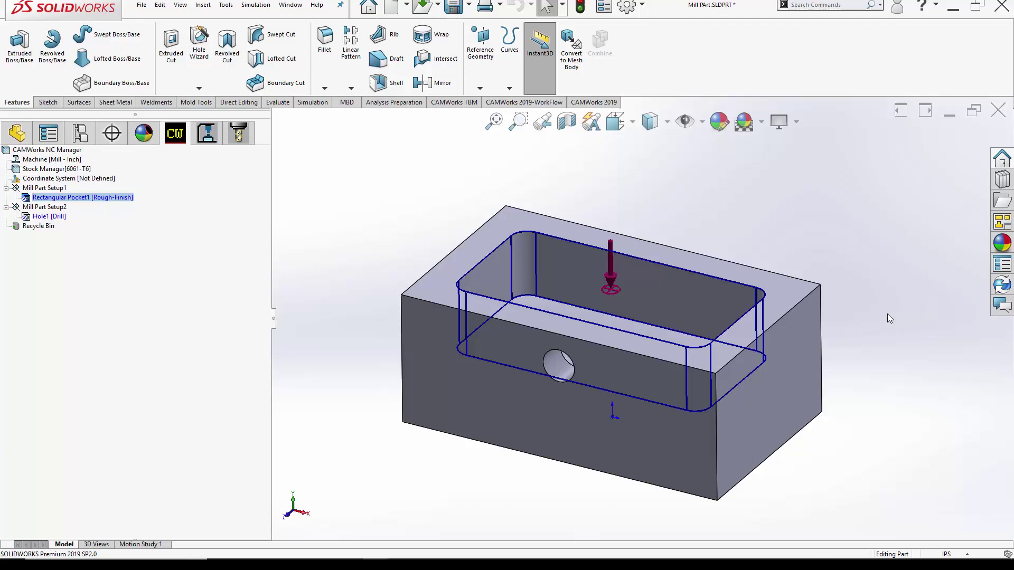
click(49, 216)
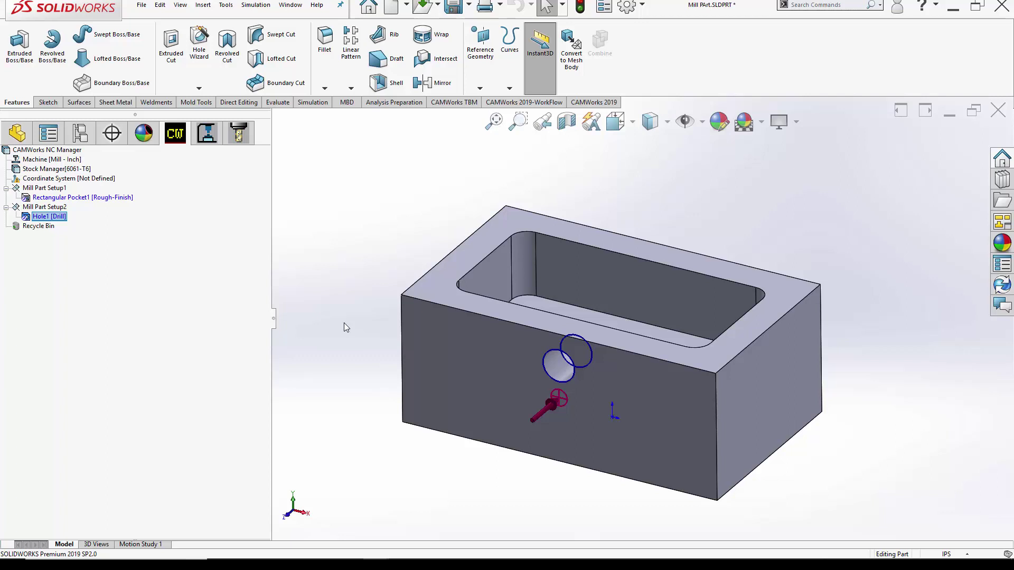
click(41, 161)
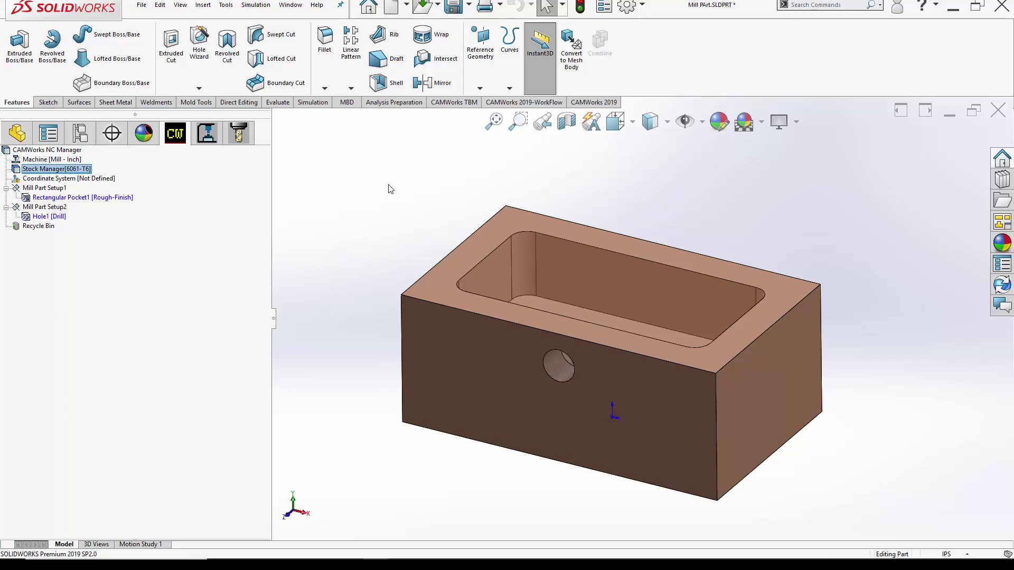
On MultiSurface Part, inspect Multi Surface Feature1's wavy top face, then return to Turn Part.
key(ctrl+Tab)
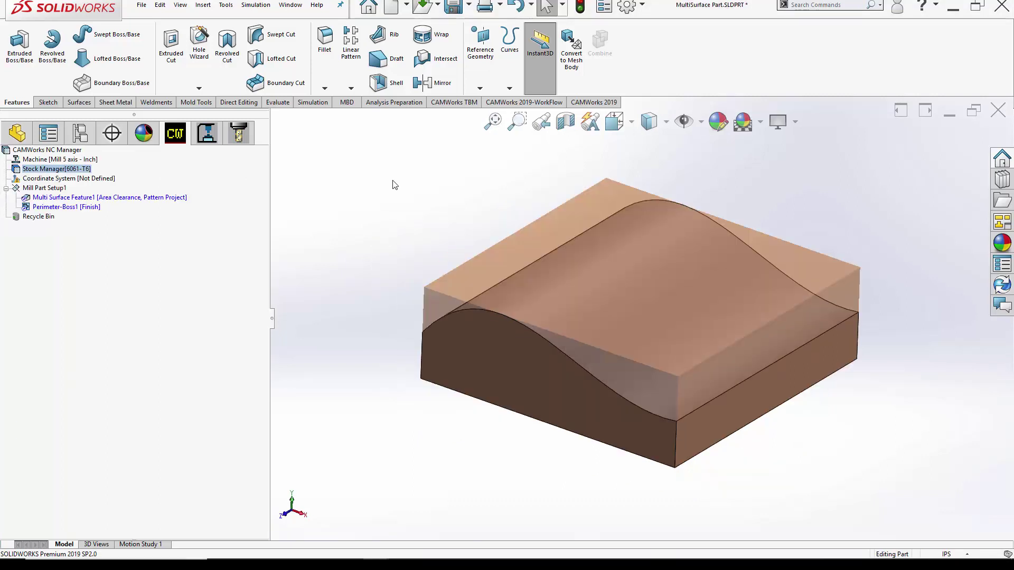
click(139, 199)
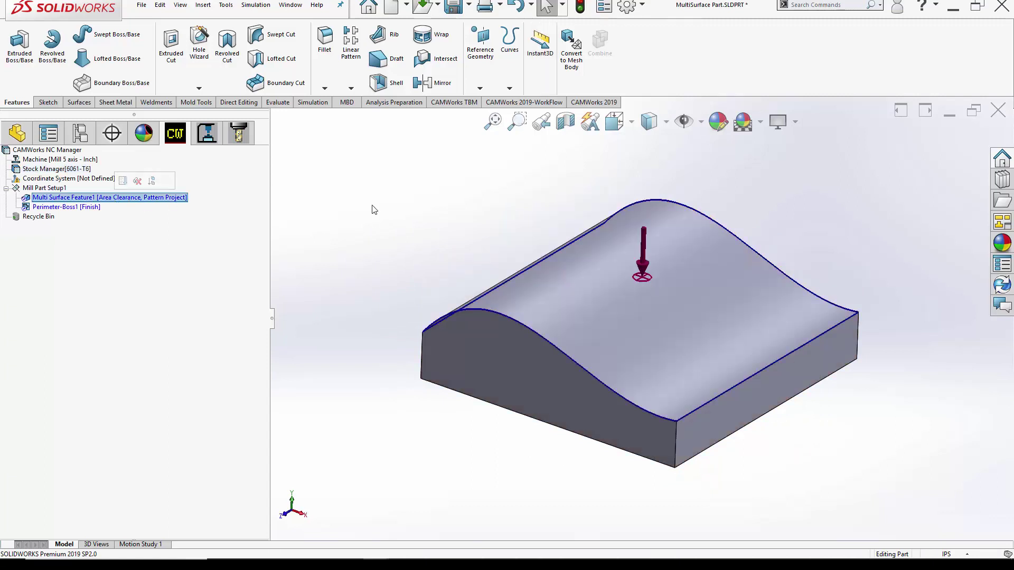
mouse_move(381, 210)
middle_down()
mouse_move(429, 225)
mouse_move(411, 228)
middle_up()
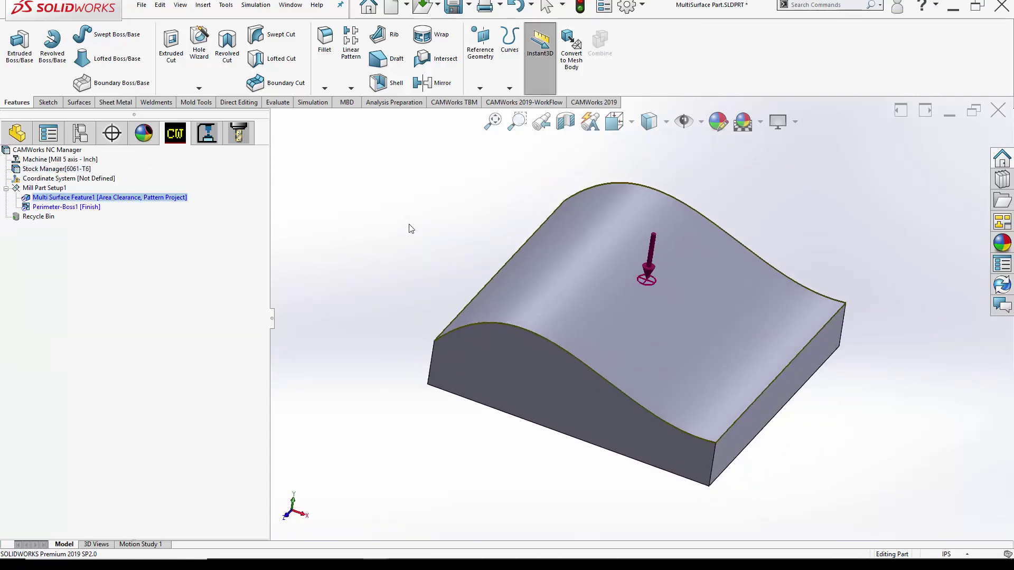
click(606, 302)
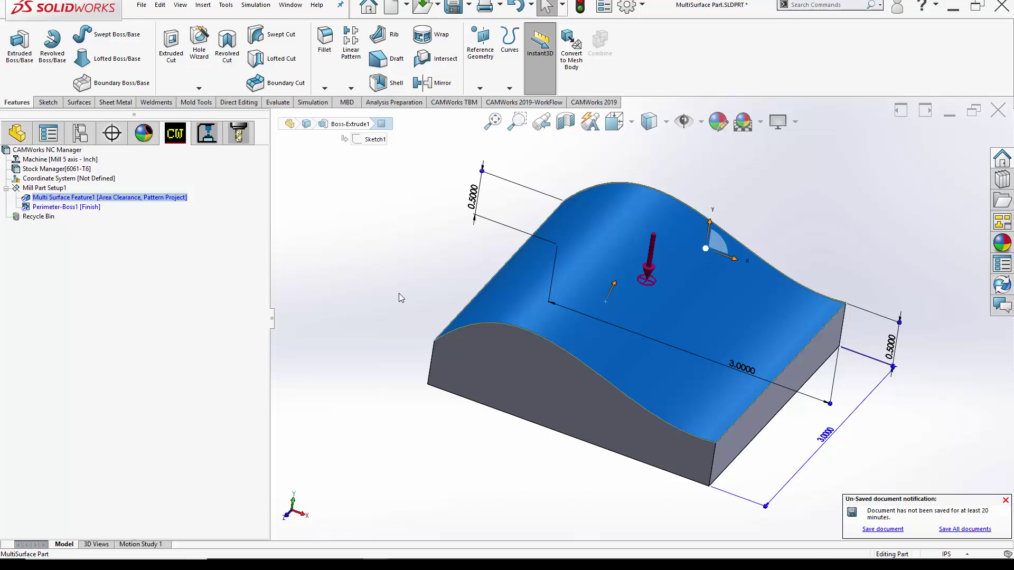
key(ctrl+Tab)
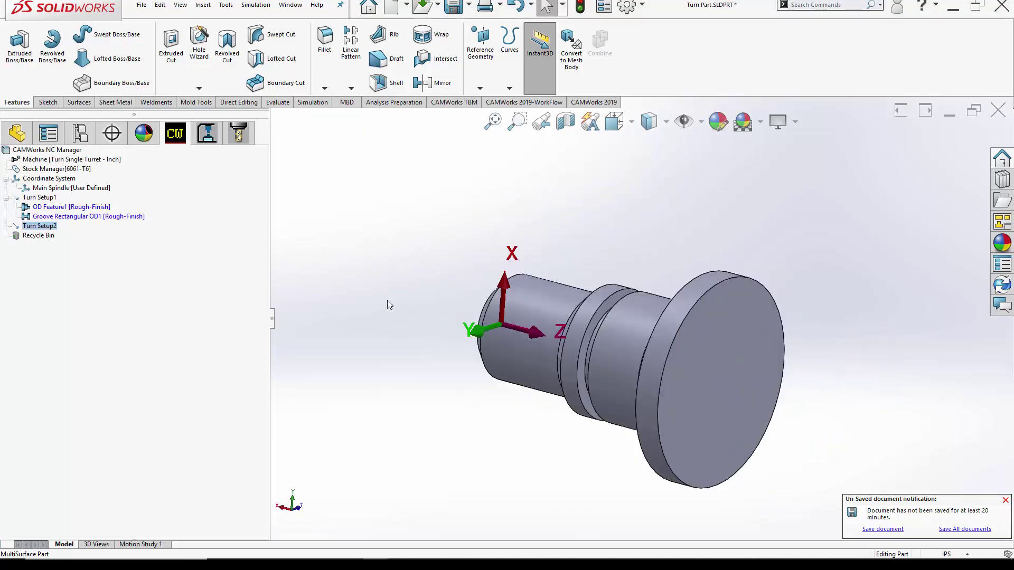
mouse_move(391, 301)
middle_down()
mouse_move(605, 379)
mouse_move(514, 276)
mouse_move(544, 227)
middle_up()
key(Up)
key(Up)
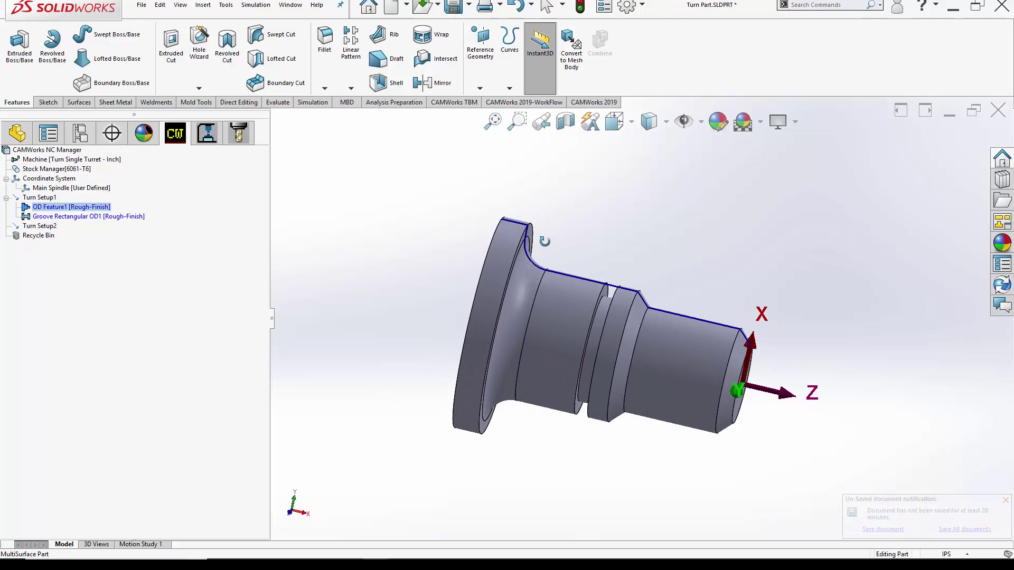
click(101, 217)
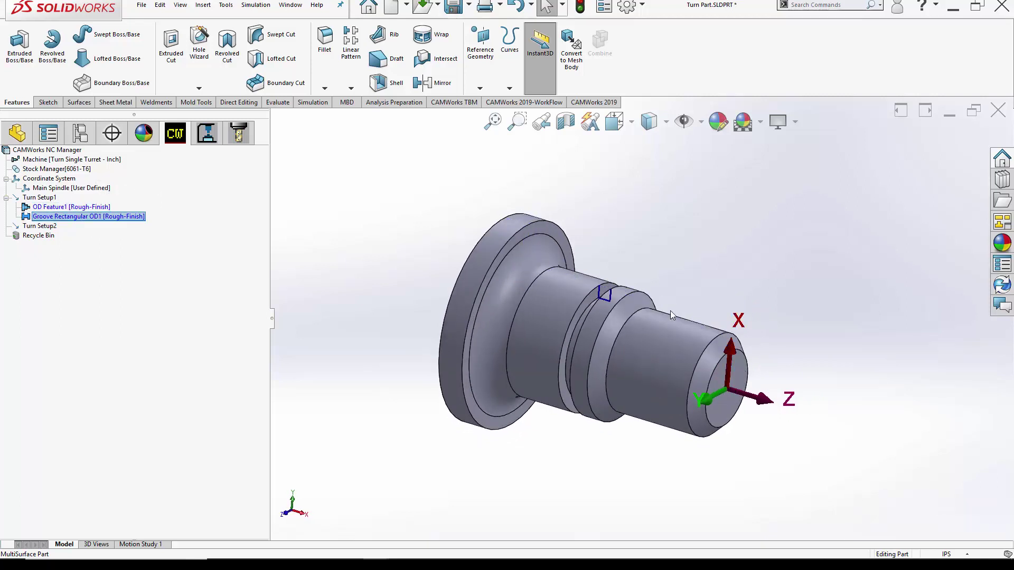
mouse_move(671, 311)
middle_down()
mouse_move(656, 281)
mouse_move(624, 287)
middle_up()
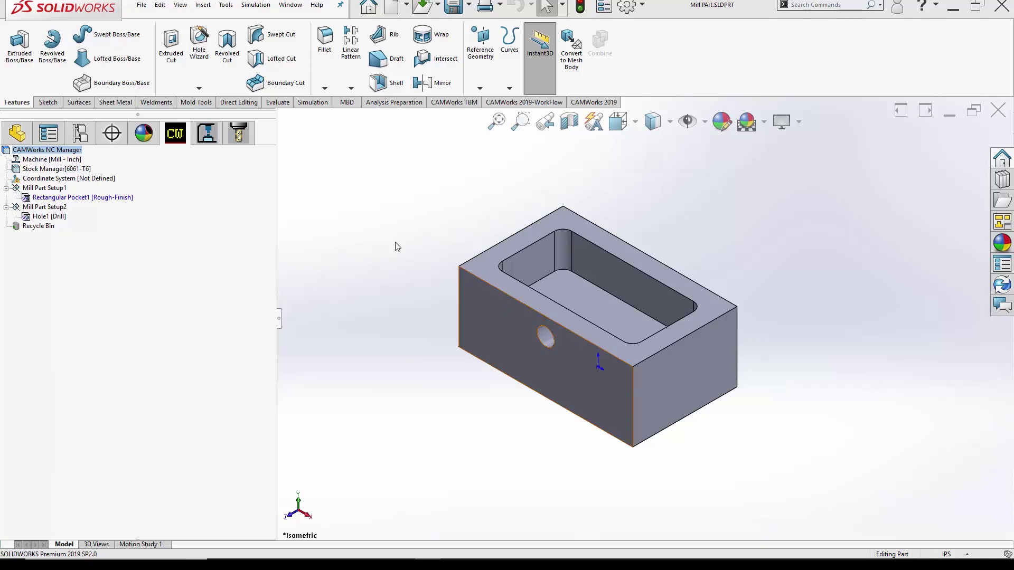
Open Edit Definition for the Drill1 operation in the CAMWorks Operation Tree.
click(206, 136)
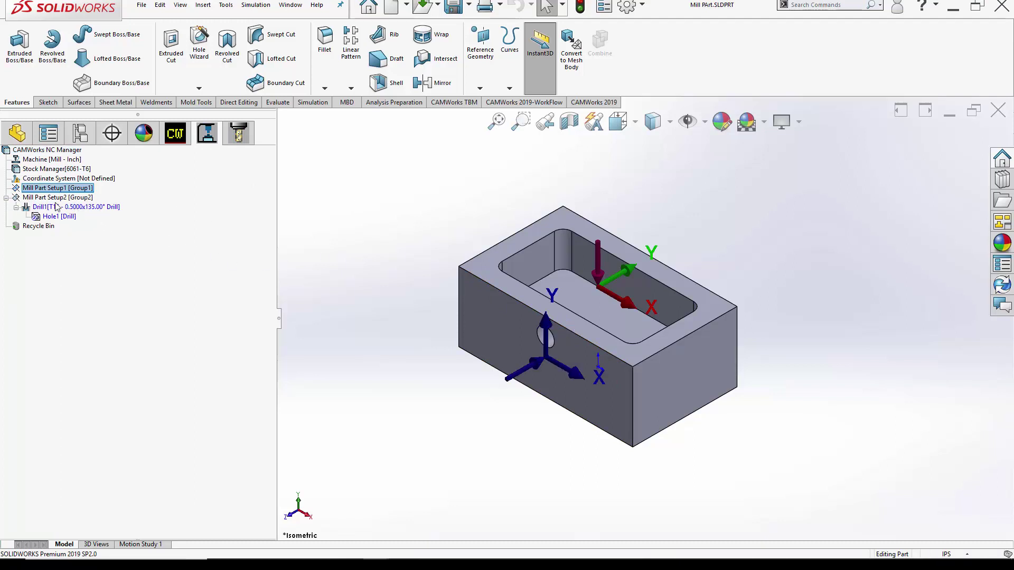
right_click(79, 207)
click(107, 217)
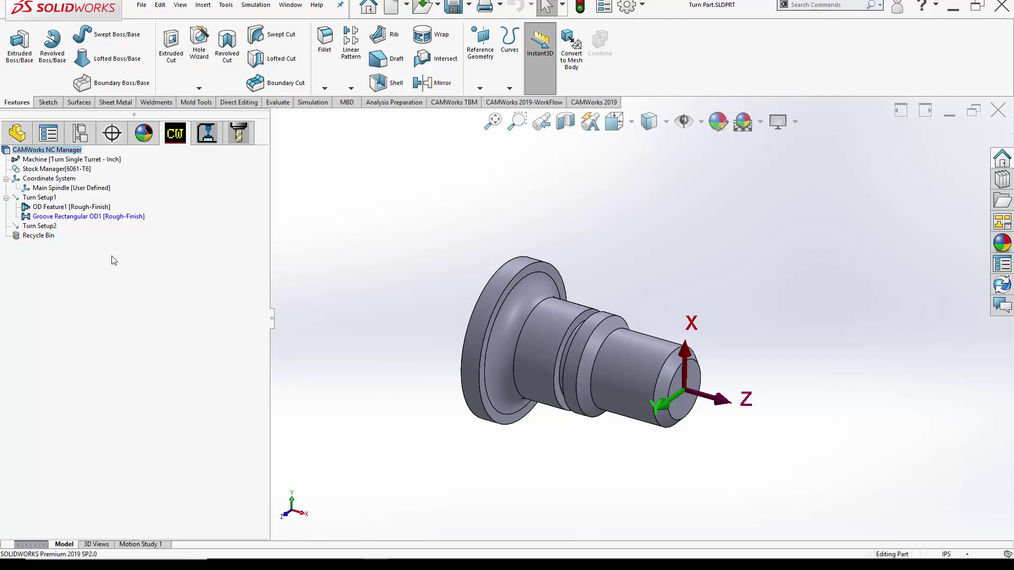
Show Turn Part's Operation Tree, listing Turn Rough1 with the chuck displayed.
click(213, 141)
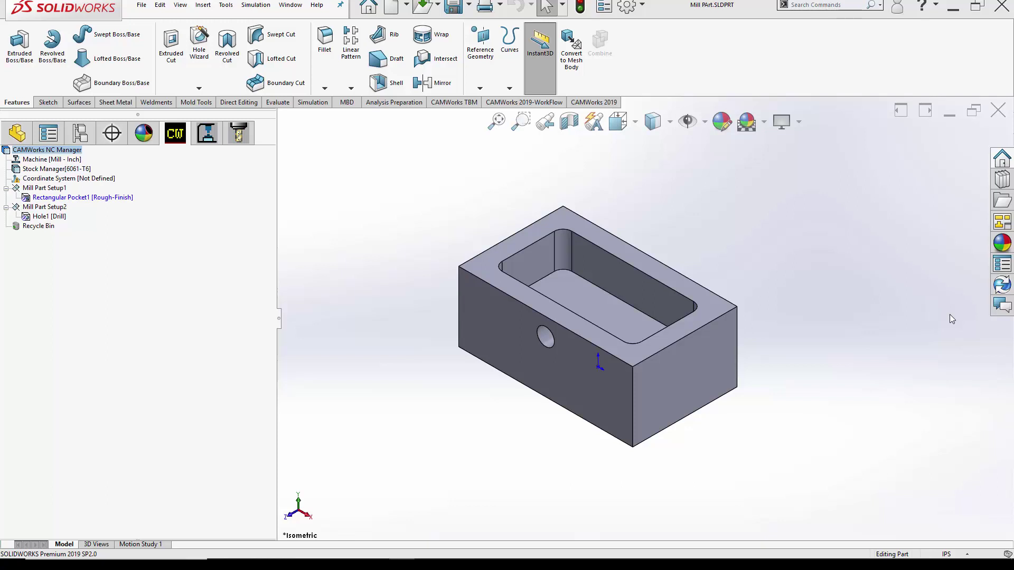
Generate an operation plan for Rectangular Pocket1, creating Rough Mill1 and Contour Mill1.
right_click(99, 199)
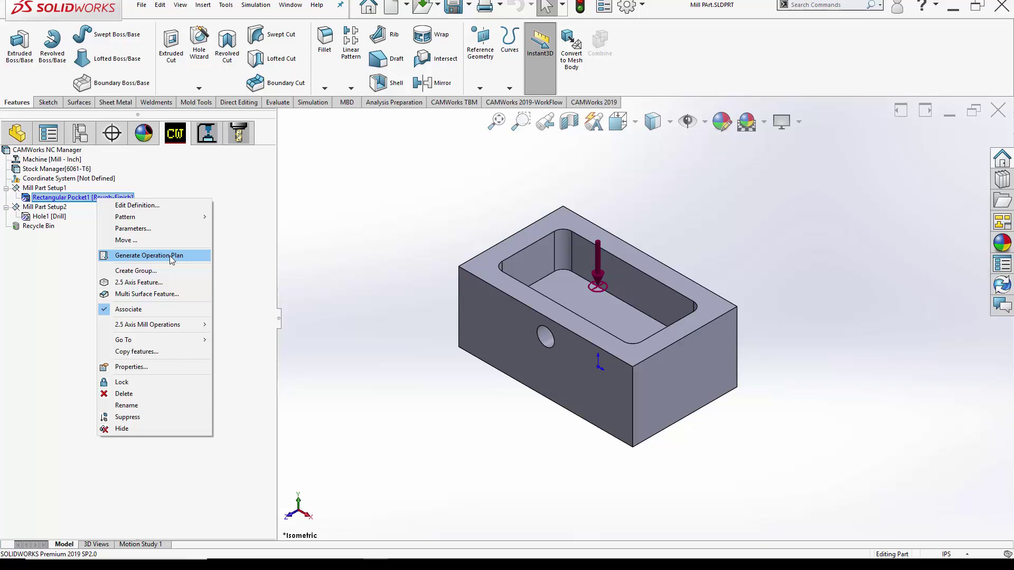
click(170, 256)
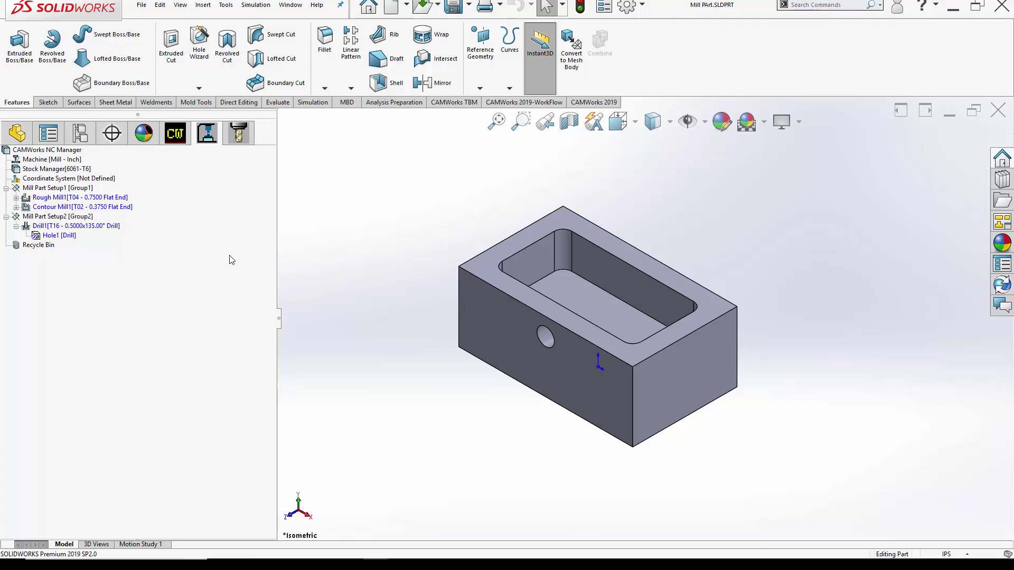
Switch to Turn Part and highlight the Groove Rectangular OD1 feature.
key(ctrl+Tab)
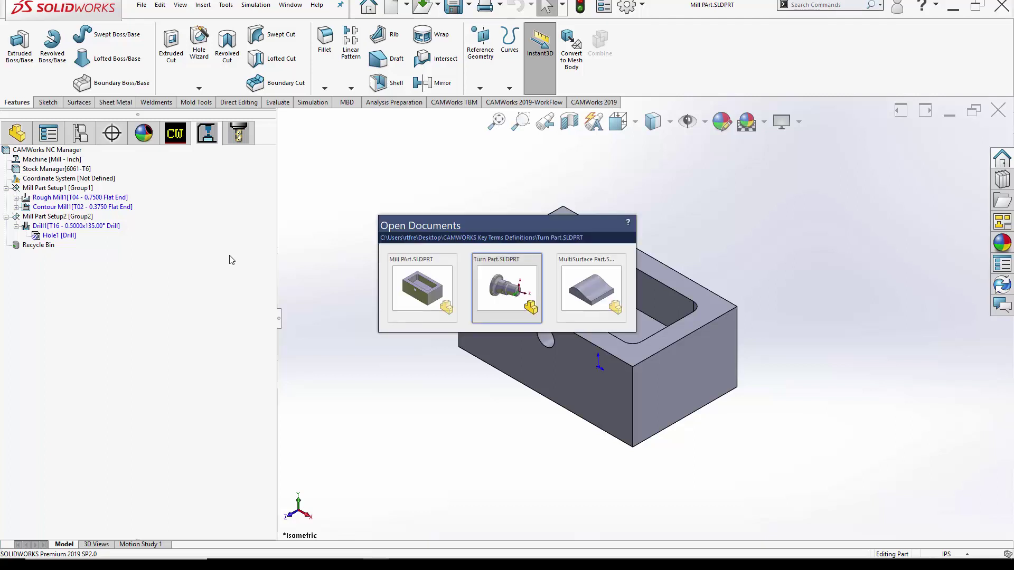
click(493, 272)
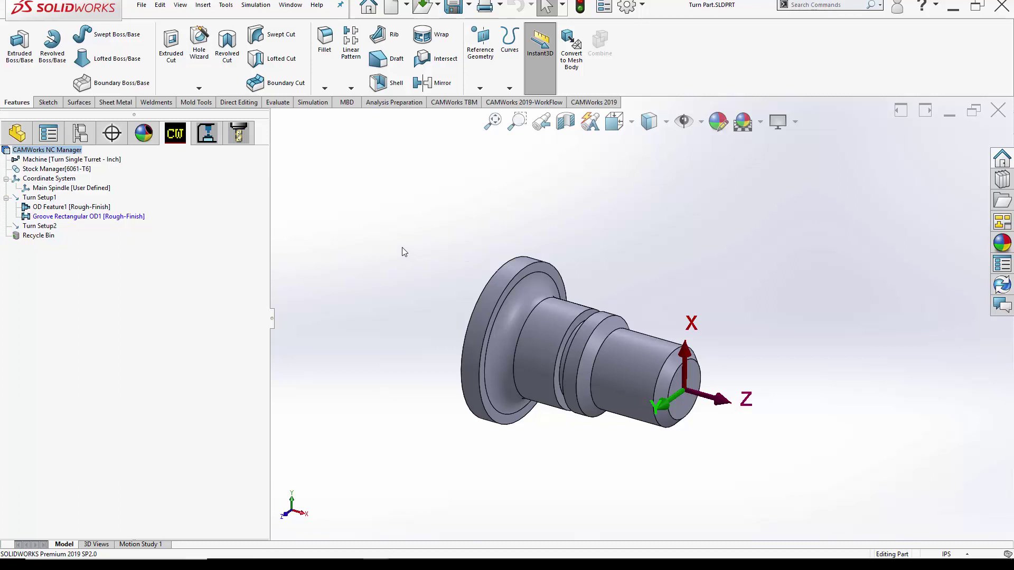
click(121, 217)
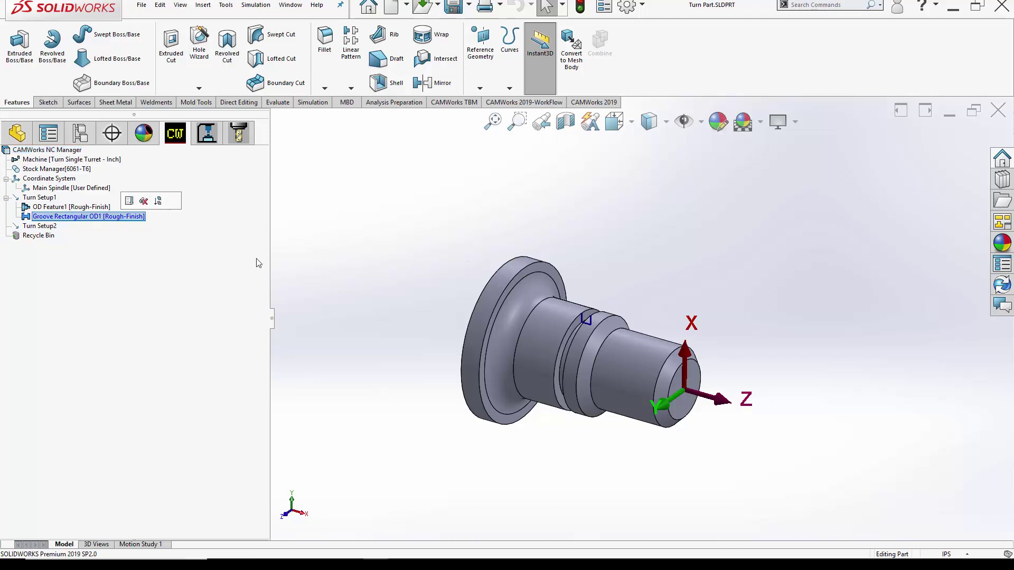
scroll(568, 317, down, 4)
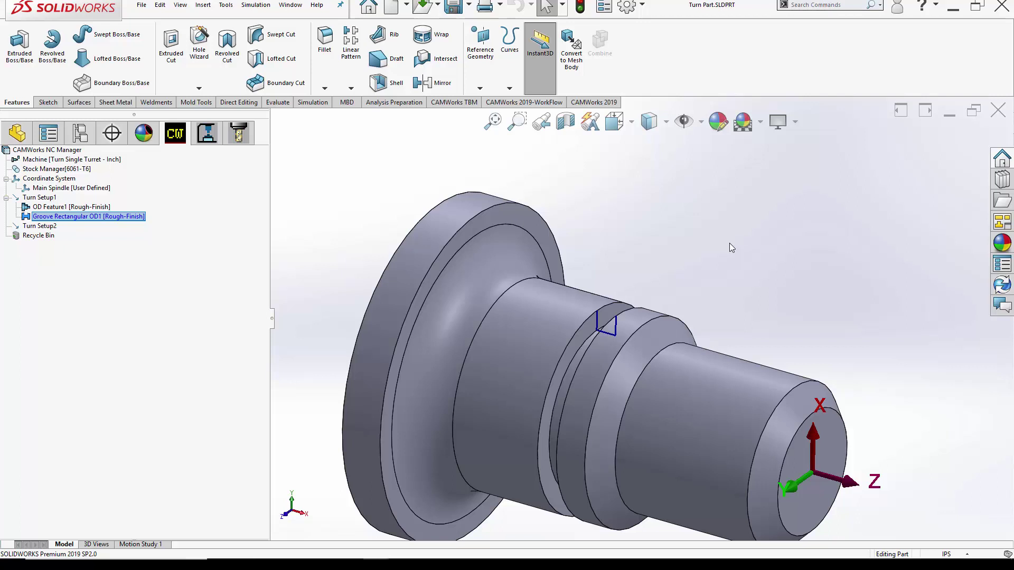
Generate the groove's operation plan and step through Groove Rough1 and Groove Finish1.
right_click(131, 218)
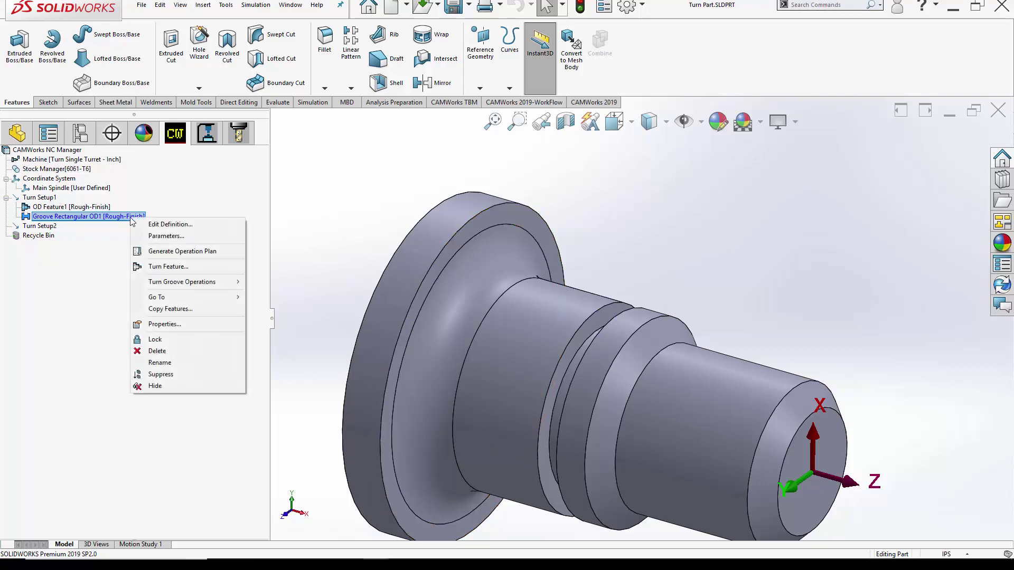
click(211, 252)
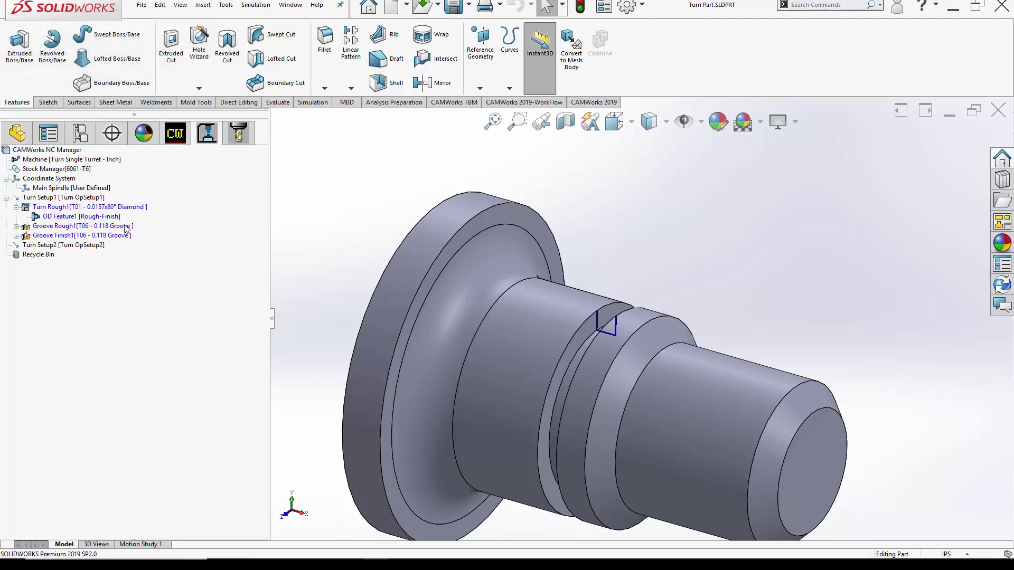
click(127, 227)
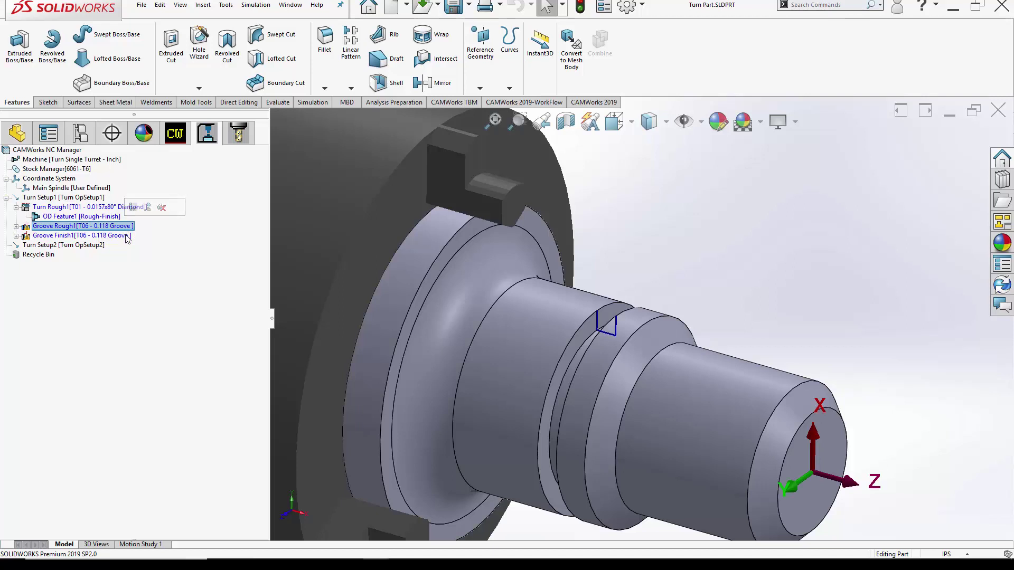
key(Down)
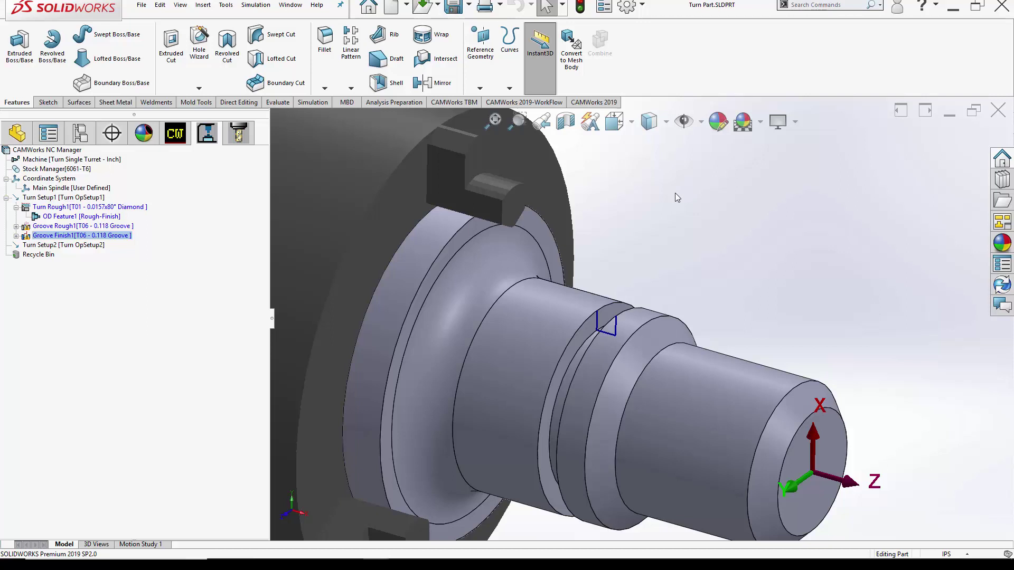
On MultiSurface Part, generate Multi Surface Feature1's plan: Area Clearance1 and Pattern Project1.
key(ctrl+Tab)
key(ctrl+Tab)
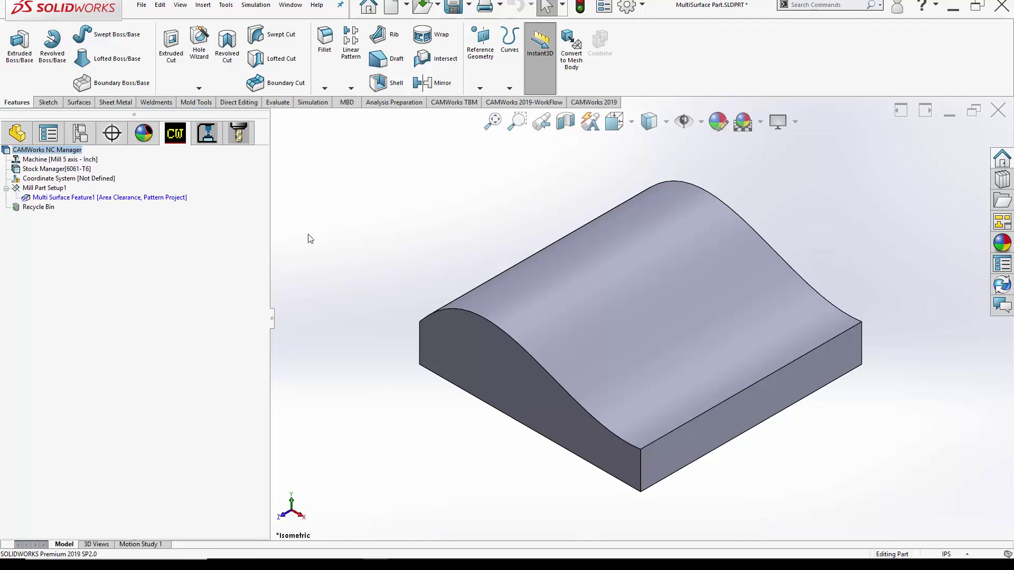
right_click(158, 200)
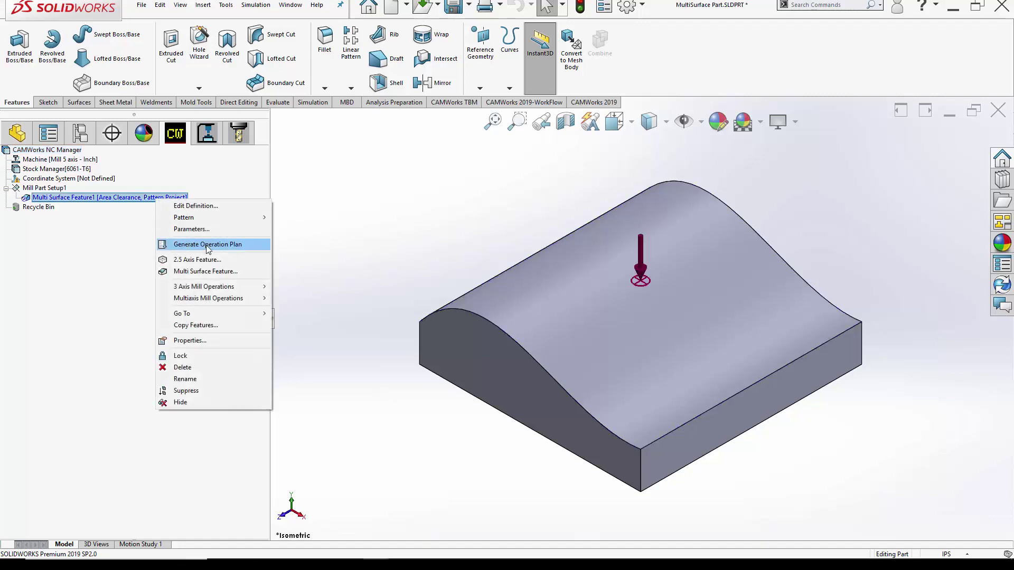
click(207, 250)
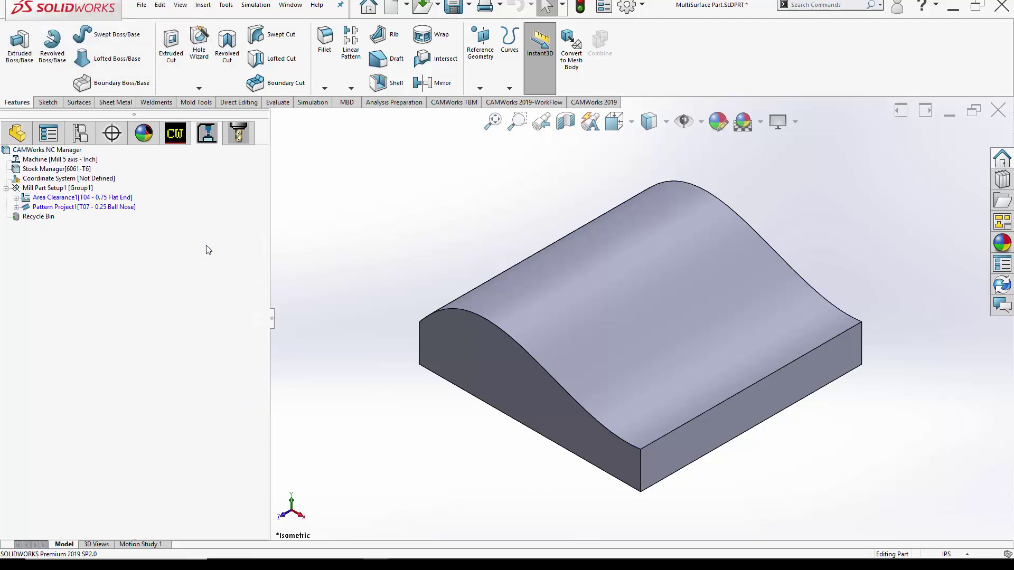